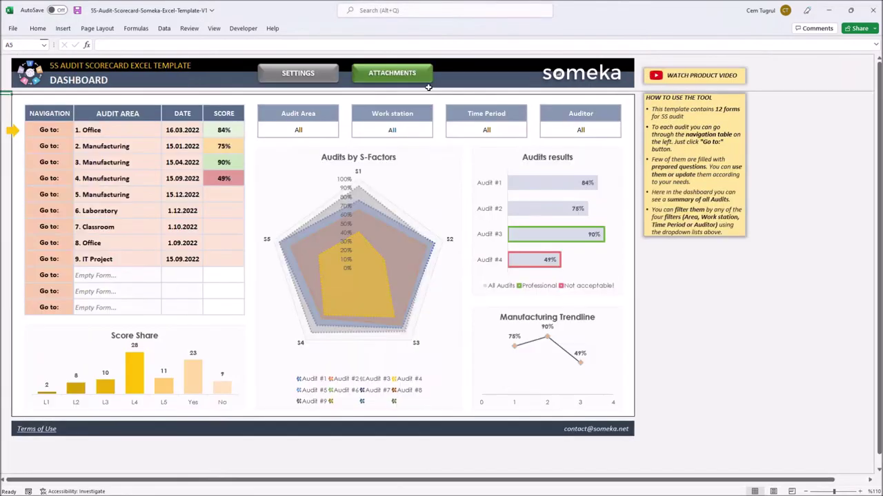
# Step: Browse the Attachments, Audit #1 and Settings sheets, returning to the dashboard each time
pyautogui.click(418, 76)
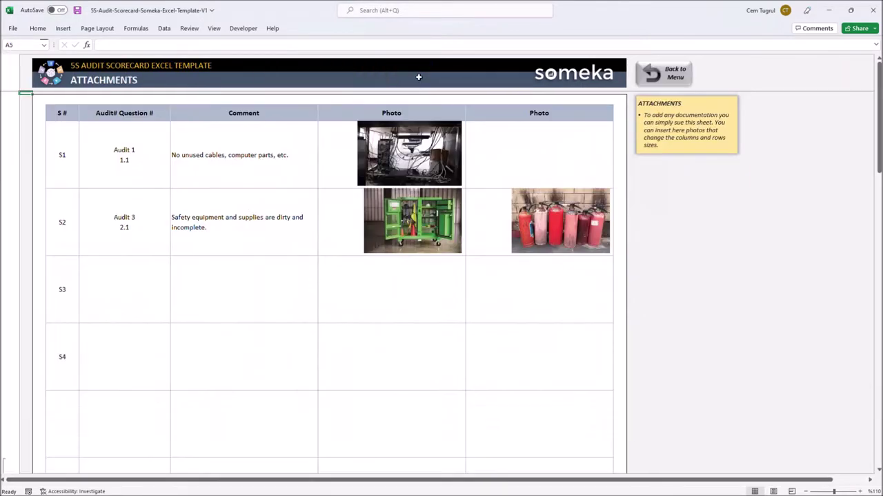
pyautogui.click(665, 78)
pyautogui.click(56, 132)
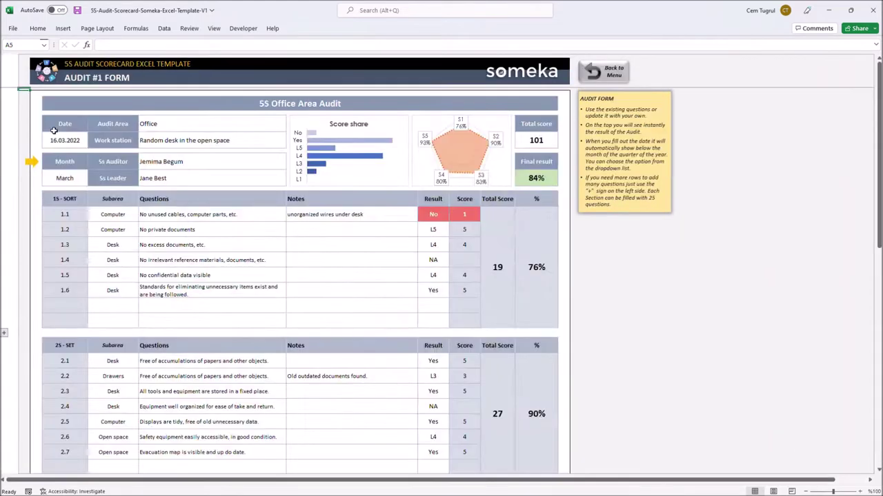
pyautogui.click(610, 69)
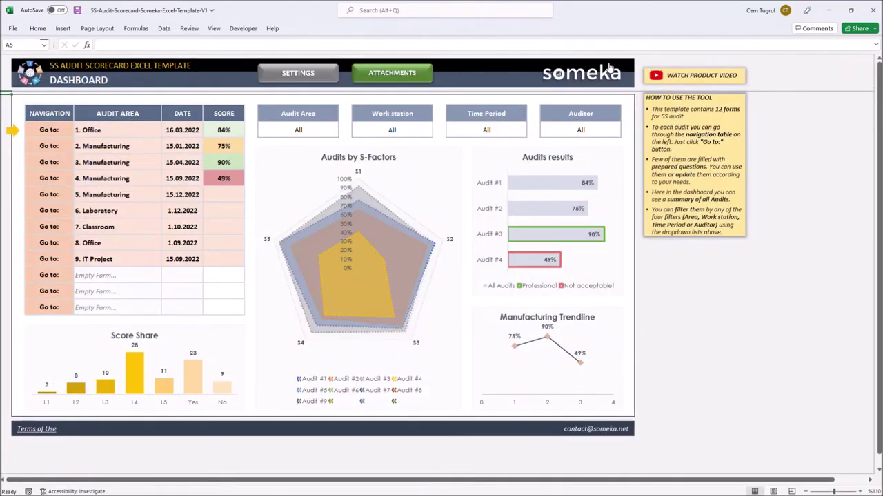
pyautogui.click(301, 76)
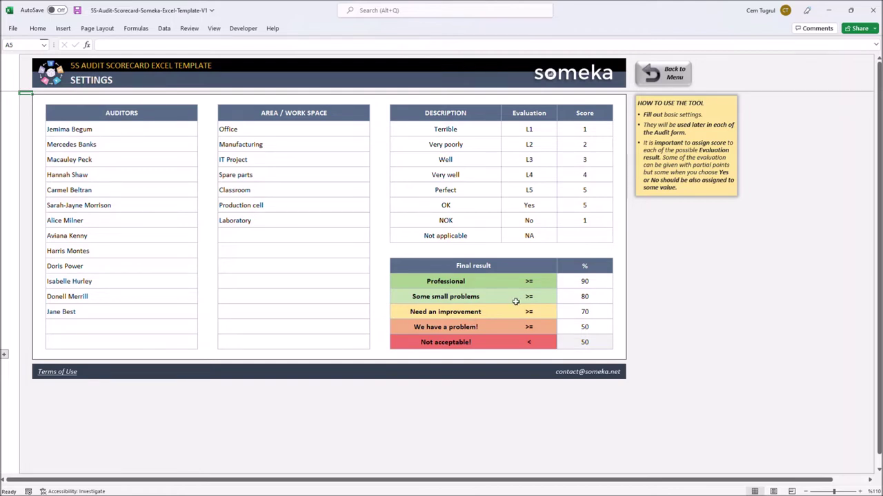
pyautogui.click(668, 78)
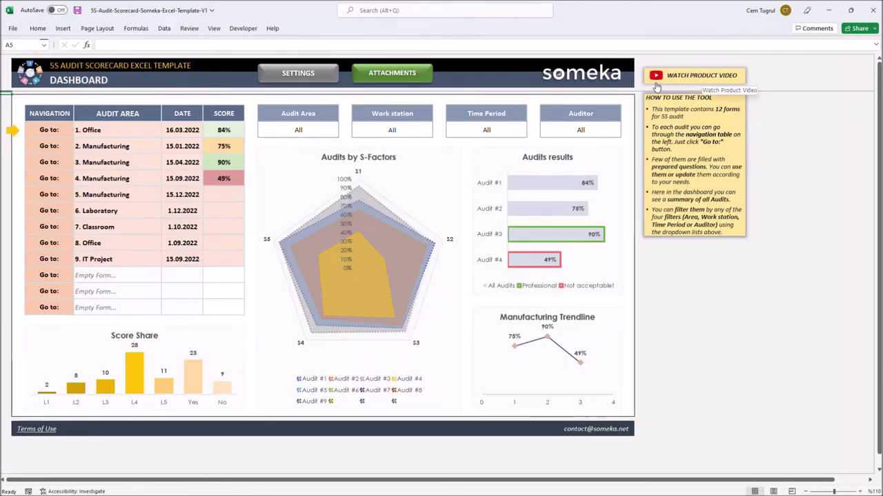
# Step: Open the Audit #1 form for 1. Office and inspect the area, date and work station fields
pyautogui.click(48, 131)
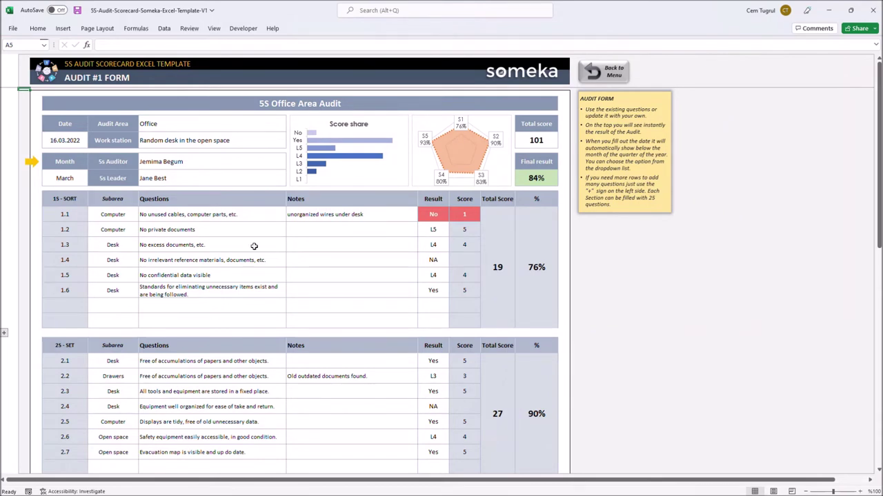
pyautogui.click(212, 129)
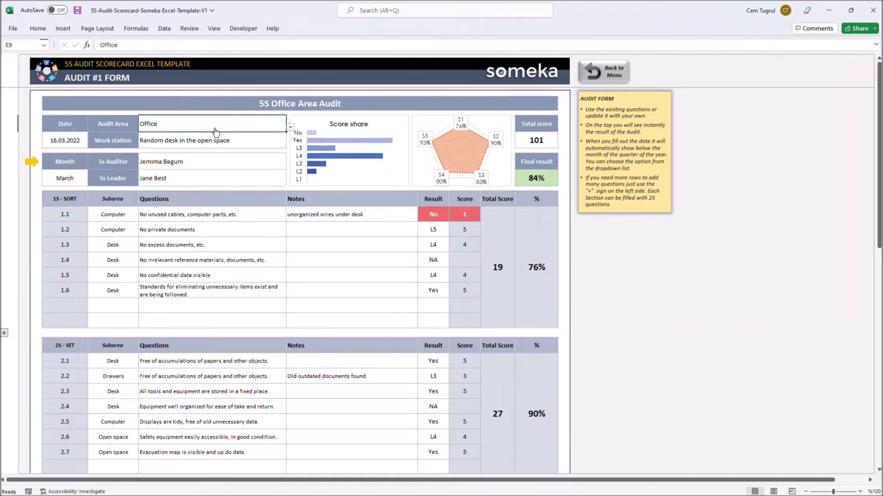
pyautogui.click(291, 129)
pyautogui.click(65, 145)
pyautogui.click(174, 146)
pyautogui.hotkey('ctrl', 'Down')
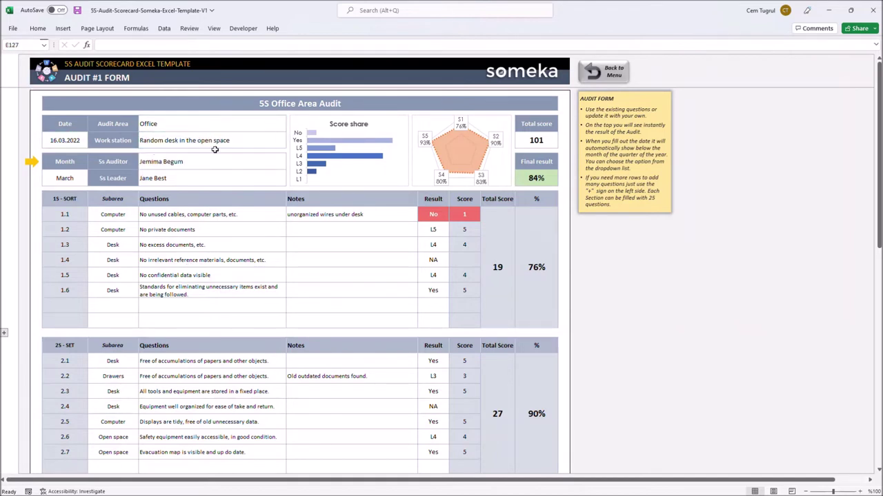
# Step: Check the auditor and 5S leader lists unchanged, and switch the period to Quarter and back to Month
pyautogui.click(274, 161)
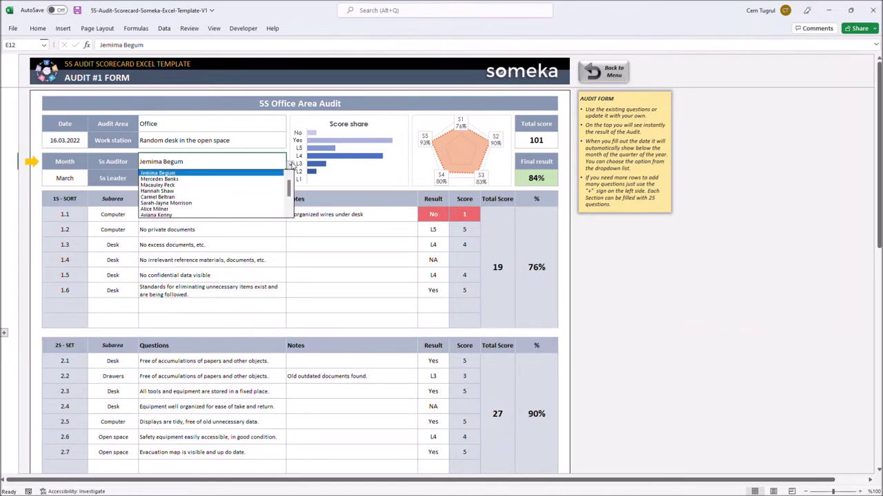
pyautogui.click(290, 165)
pyautogui.click(269, 178)
pyautogui.click(293, 181)
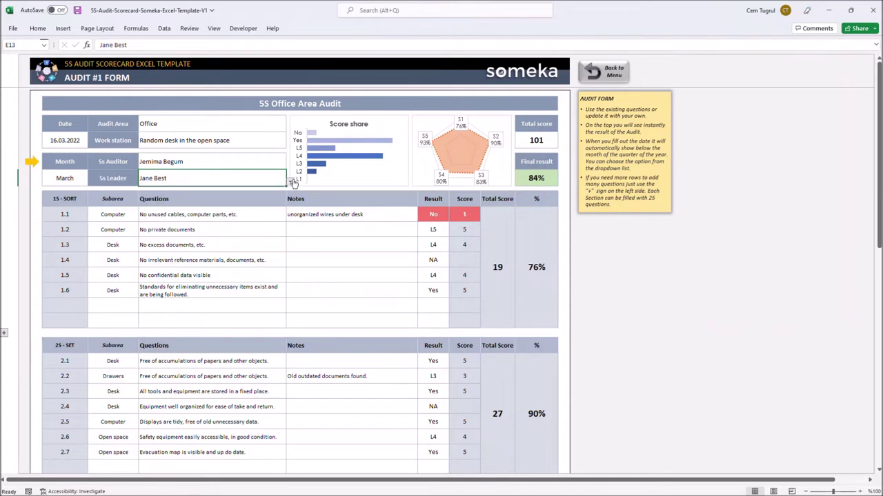
pyautogui.click(74, 159)
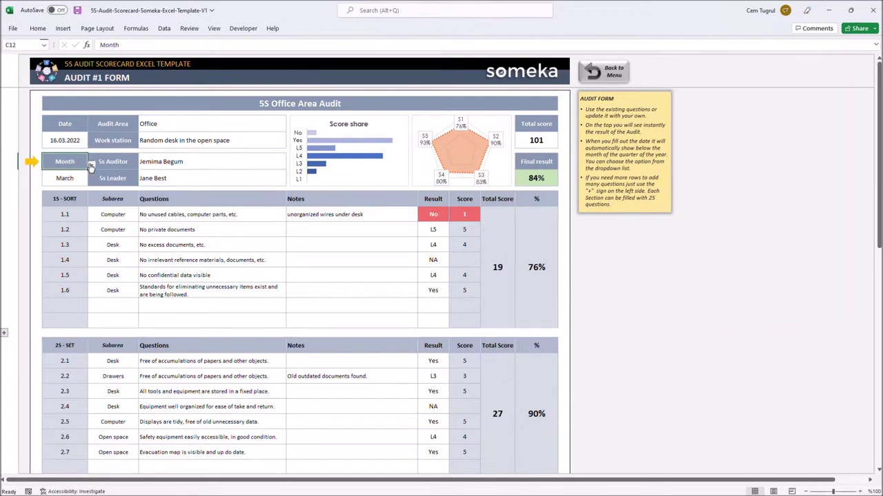
pyautogui.click(91, 165)
pyautogui.click(91, 179)
pyautogui.click(91, 167)
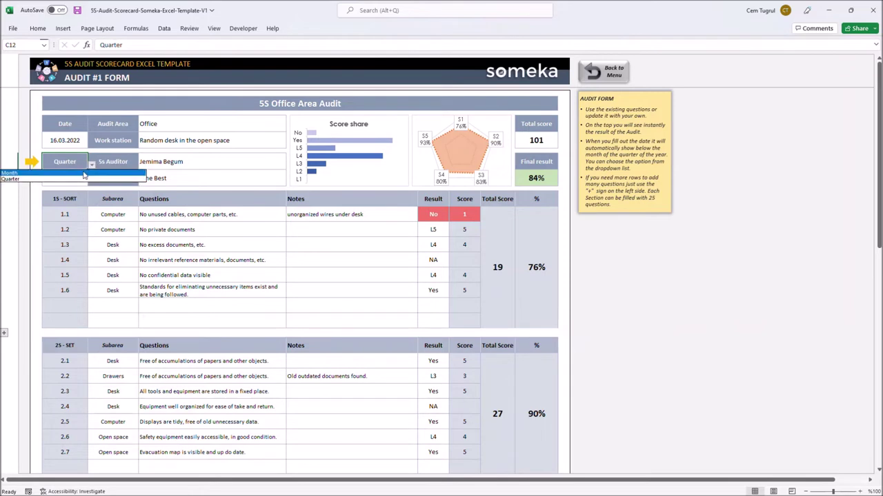
pyautogui.click(85, 173)
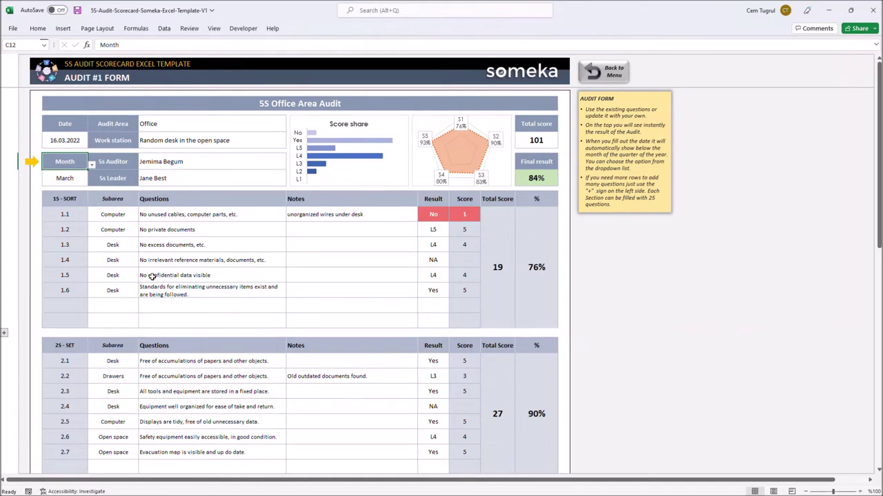
# Step: Scroll through the form sections and select the empty subarea cell below question 1.6
pyautogui.scroll(-4, 122, 272)
pyautogui.scroll(-3, 132, 335)
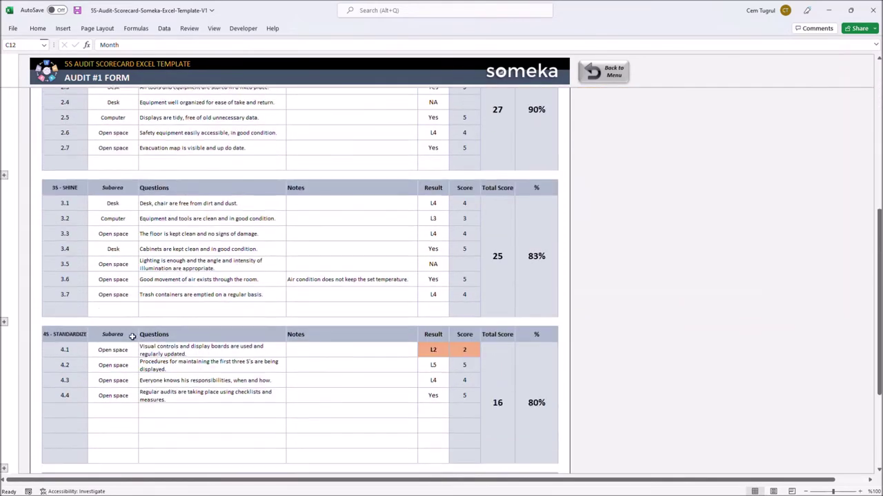
pyautogui.scroll(-2, 131, 336)
pyautogui.scroll(-2, 132, 336)
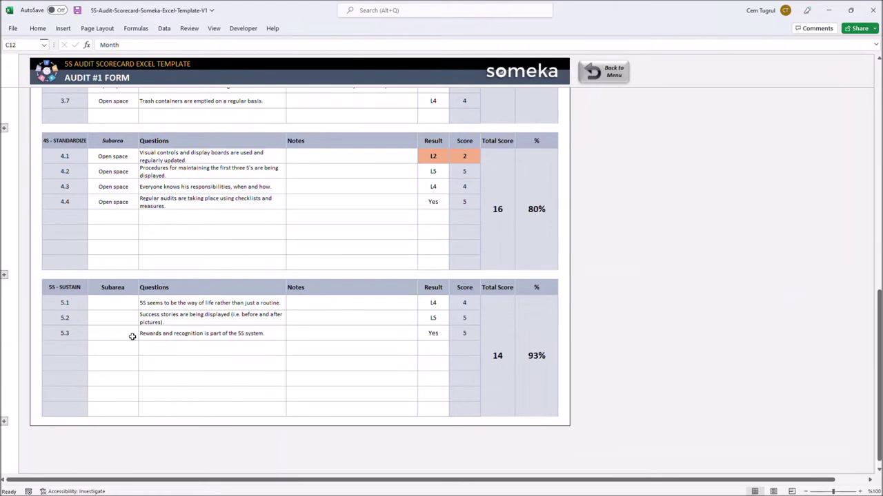
pyautogui.scroll(3, 131, 336)
pyautogui.scroll(5, 132, 336)
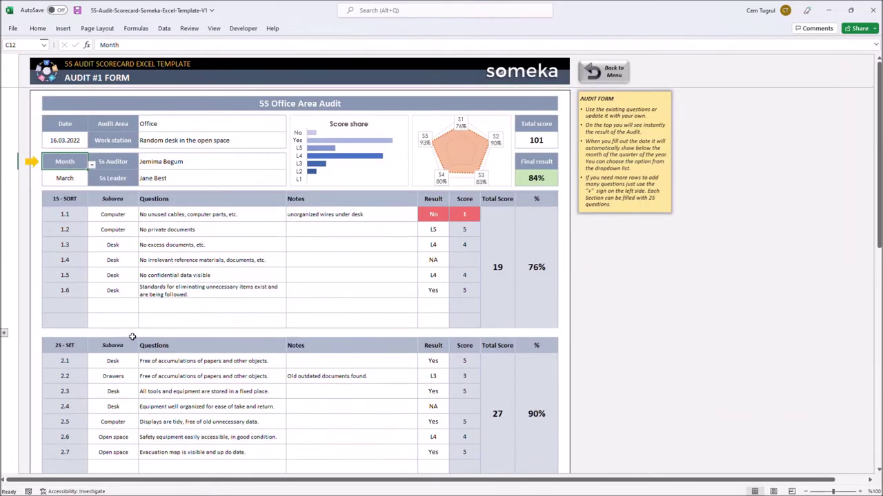
pyautogui.click(122, 311)
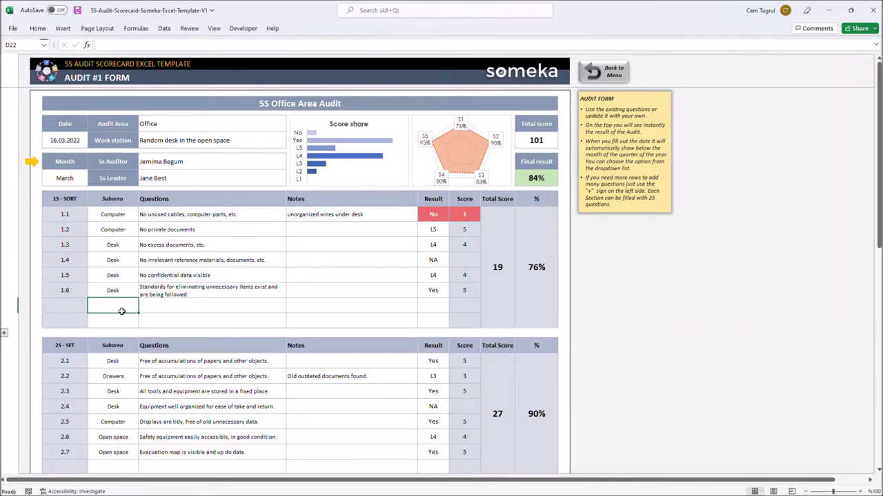
# Step: Add question 1.7 with subarea 'Desk' and text 'No outdated materials'
pyautogui.write('Desk')
pyautogui.press('Tab')
pyautogui.write('No ou')
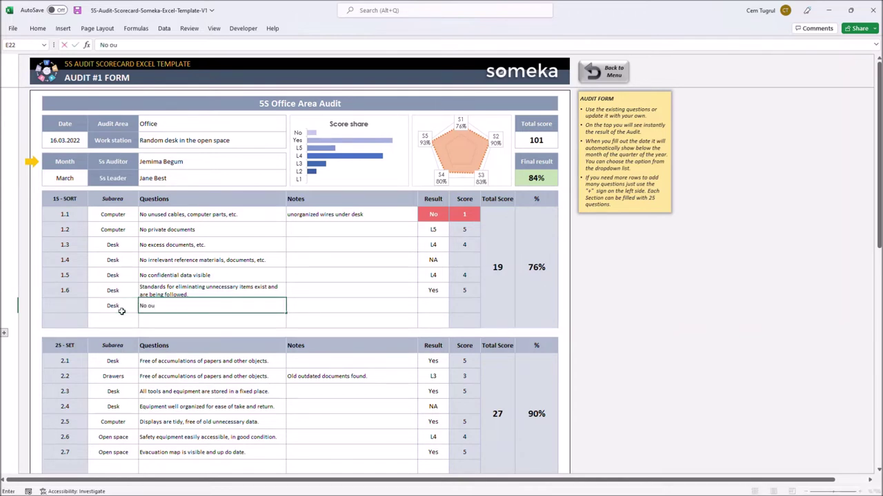
pyautogui.write('tdated materials')
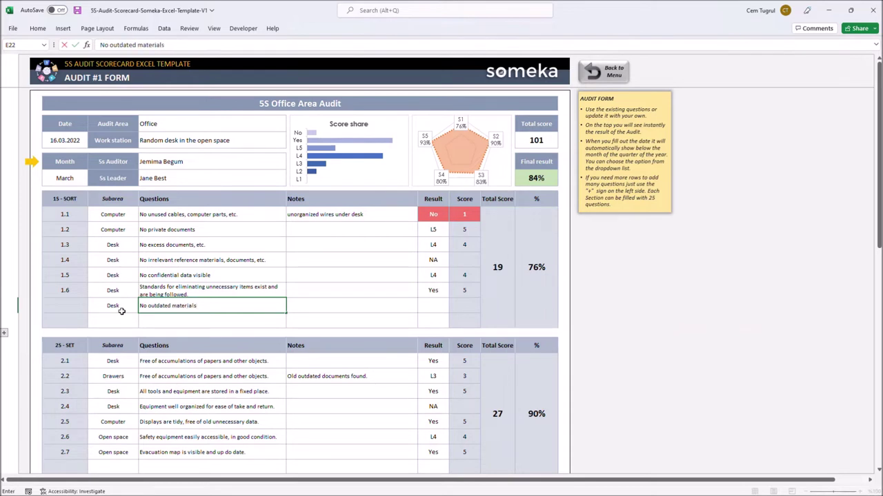
pyautogui.click(317, 306)
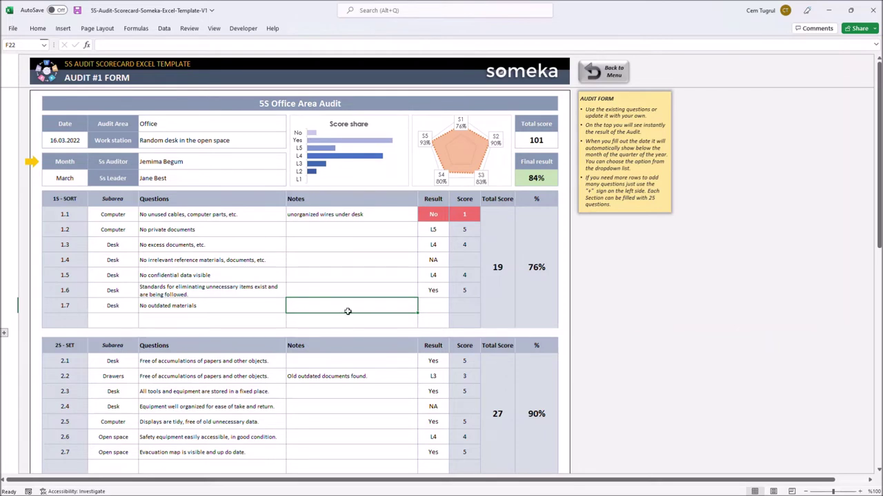
# Step: Try L4, NA, No and L2 as question 1.7's result, settling on L5
pyautogui.click(426, 306)
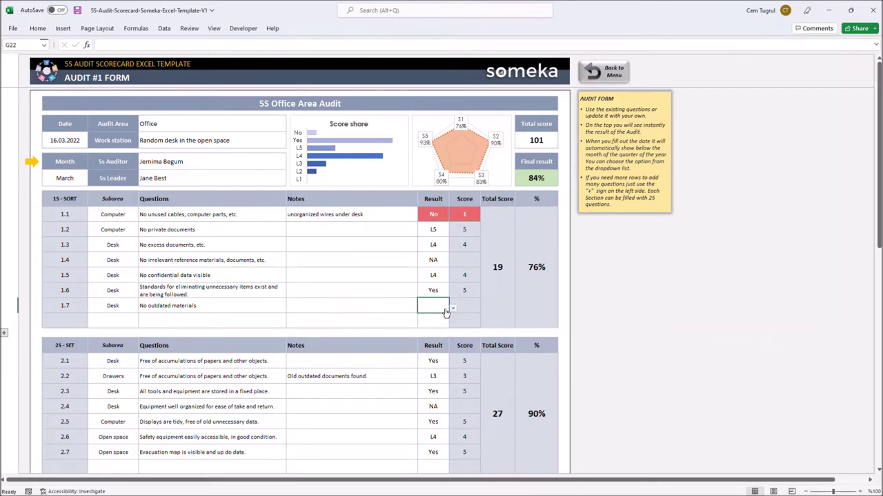
pyautogui.click(452, 309)
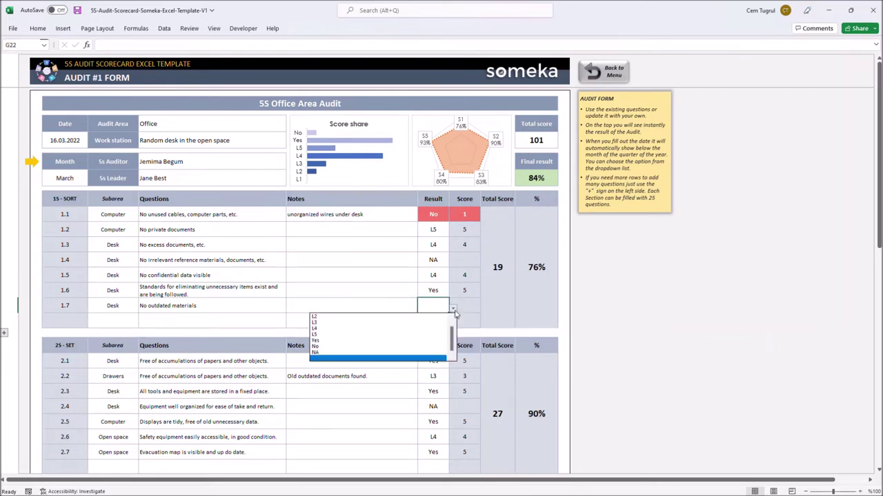
pyautogui.click(423, 329)
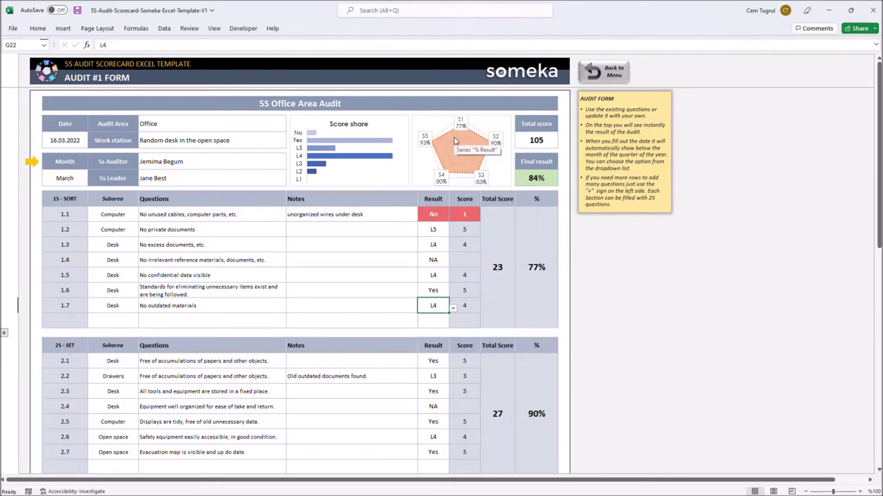
pyautogui.click(453, 308)
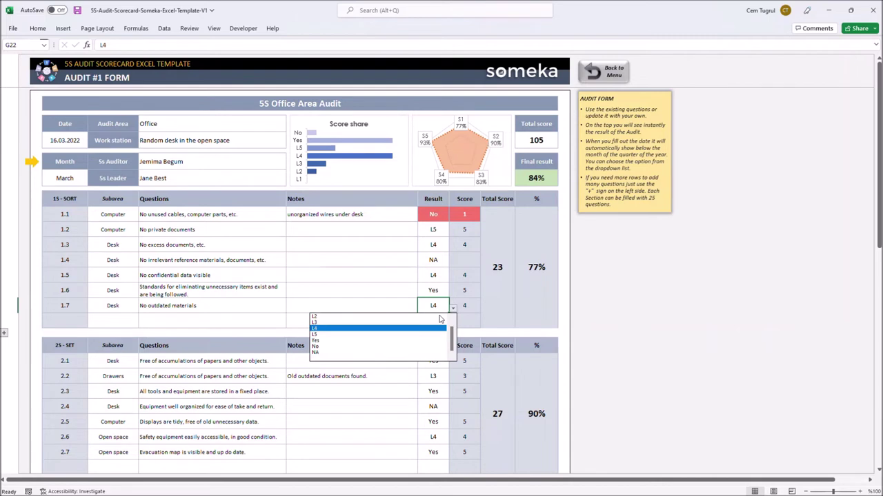
pyautogui.click(365, 353)
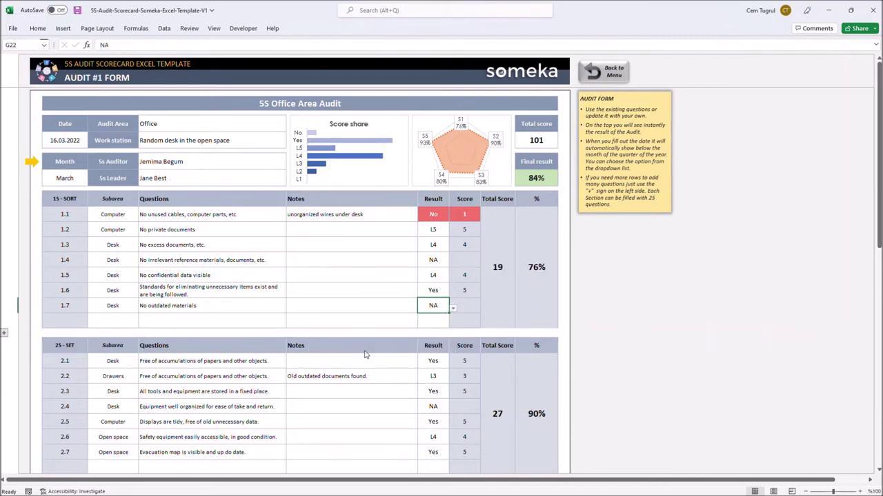
pyautogui.click(453, 308)
pyautogui.click(419, 348)
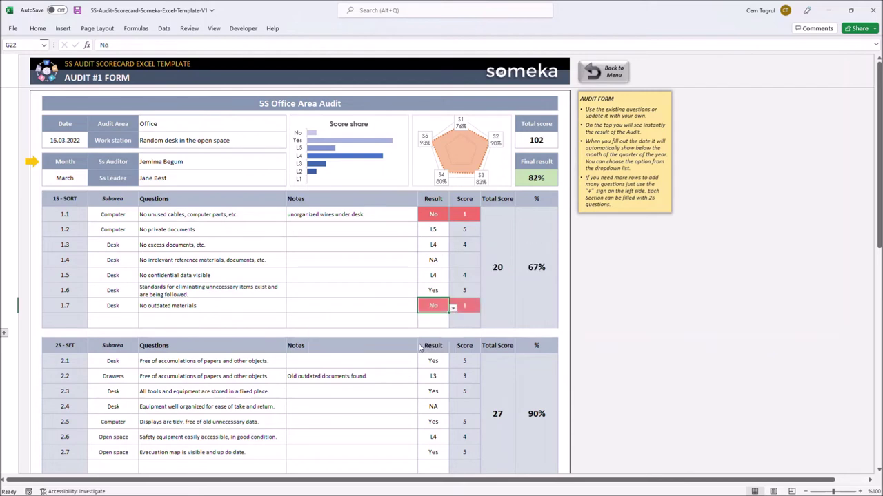
pyautogui.click(453, 309)
pyautogui.click(434, 316)
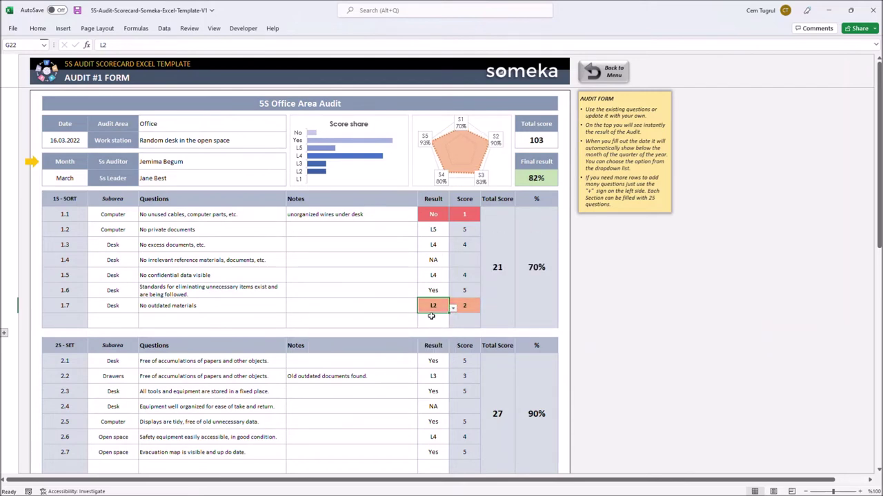
pyautogui.click(453, 308)
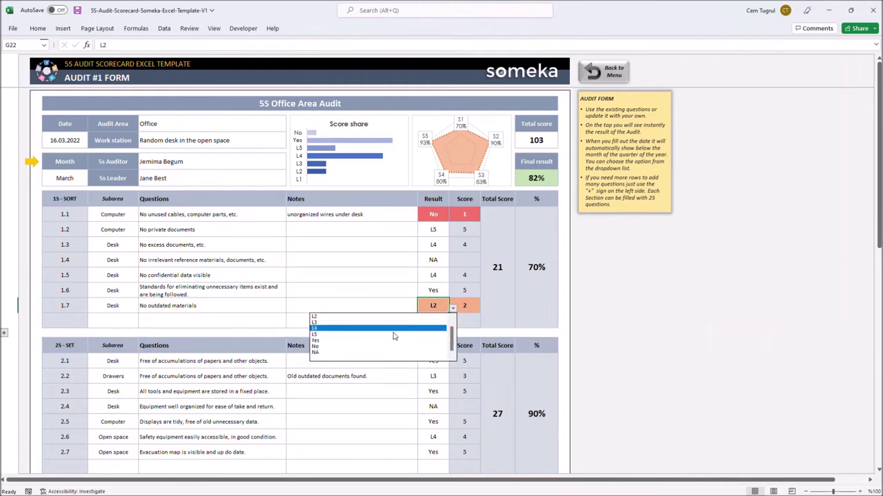
pyautogui.click(393, 335)
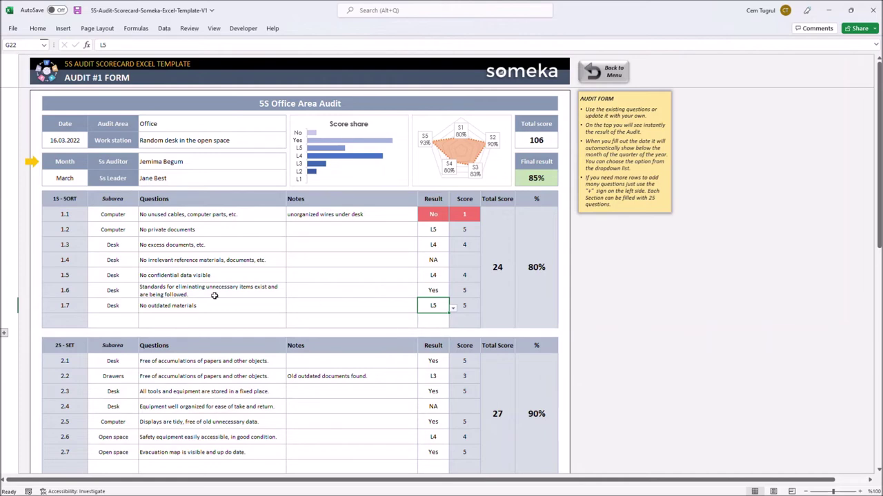
# Step: Expand and collapse the empty Sort section rows, then go to the Attachments sheet via the dashboard
pyautogui.click(4, 333)
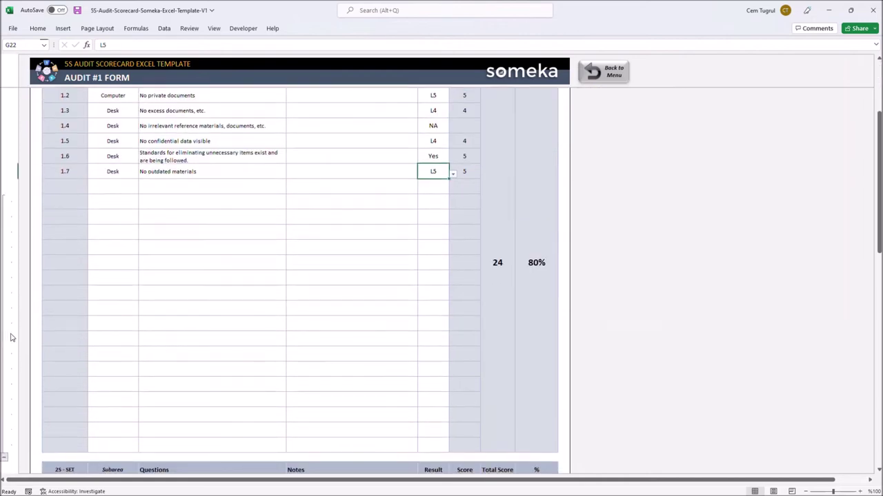
pyautogui.scroll(-2, 8, 338)
pyautogui.click(5, 405)
pyautogui.scroll(1, 207, 310)
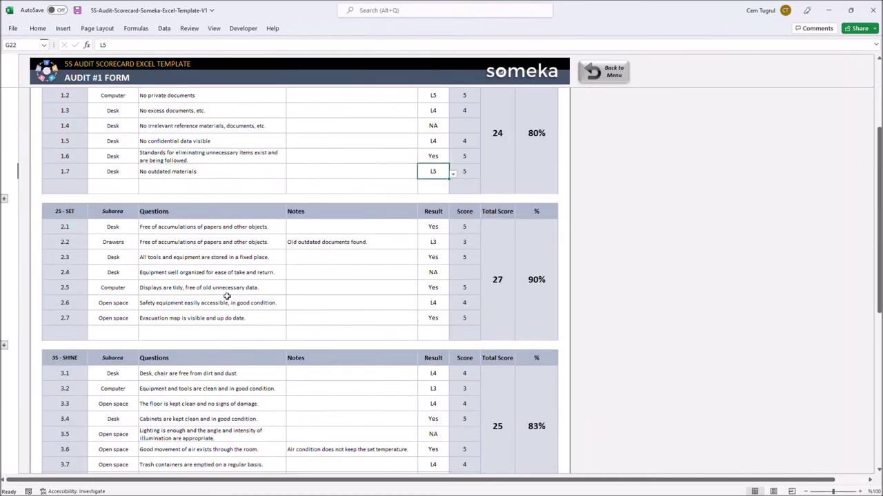
pyautogui.scroll(2, 225, 297)
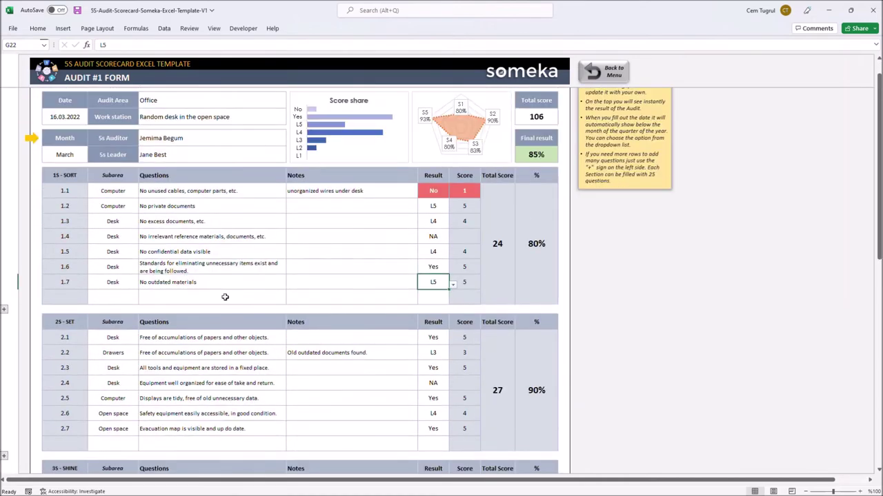
pyautogui.click(587, 80)
pyautogui.click(422, 75)
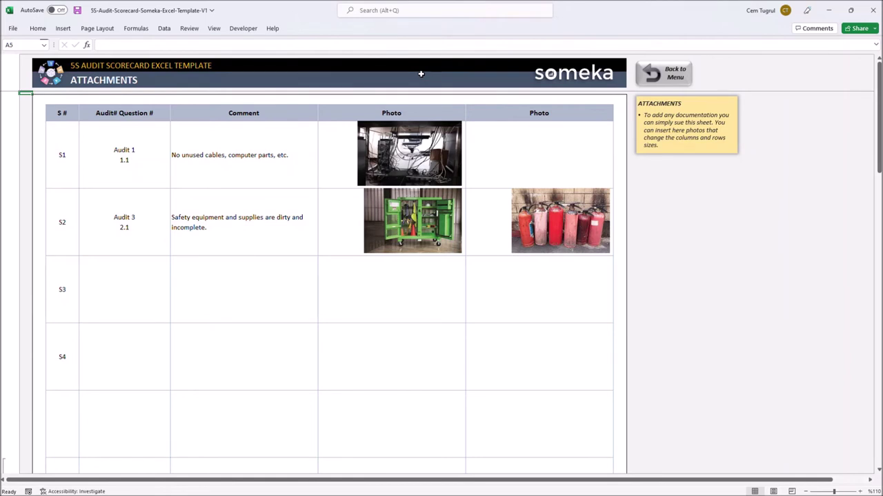
# Step: Inspect row S3's question number, comment and both photo cells, then return to the dashboard
pyautogui.click(131, 277)
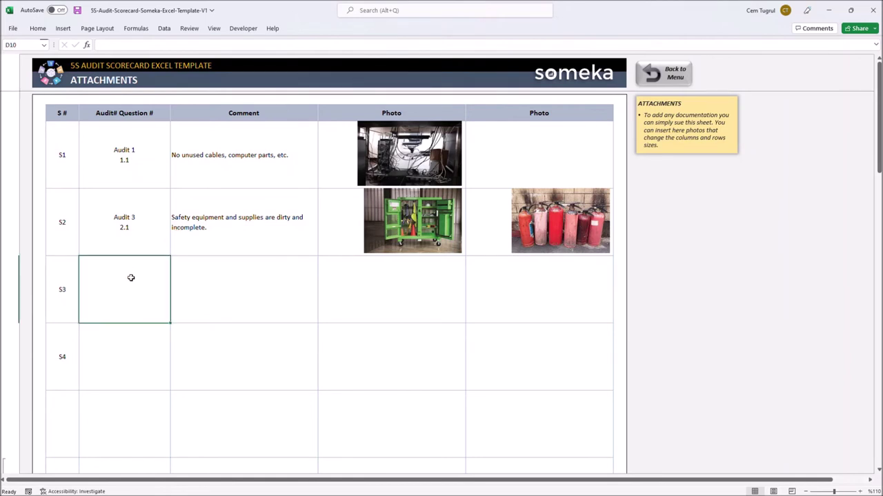
pyautogui.click(294, 259)
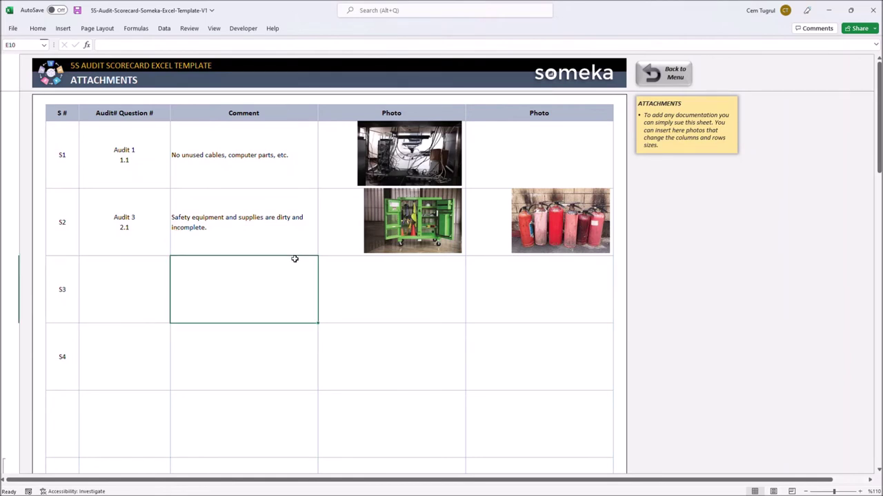
pyautogui.click(406, 270)
pyautogui.click(512, 275)
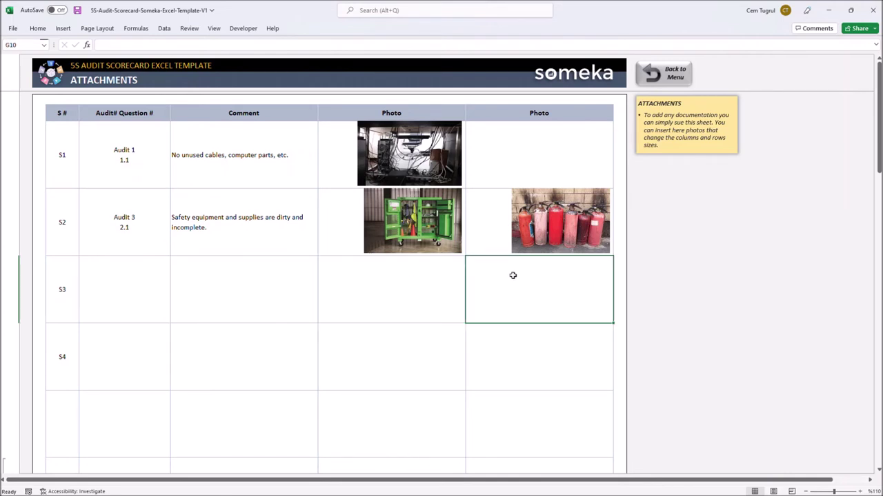
pyautogui.click(651, 82)
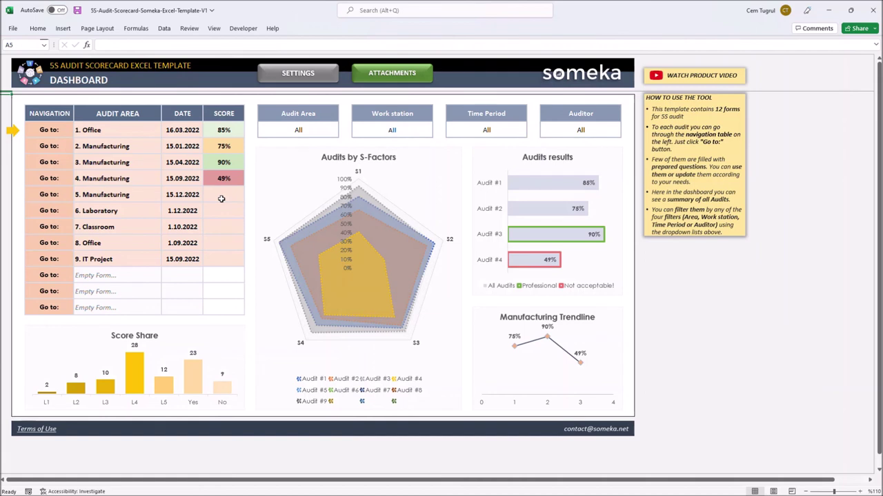
pyautogui.click(316, 133)
pyautogui.click(307, 149)
pyautogui.click(342, 133)
pyautogui.click(243, 141)
pyautogui.click(392, 130)
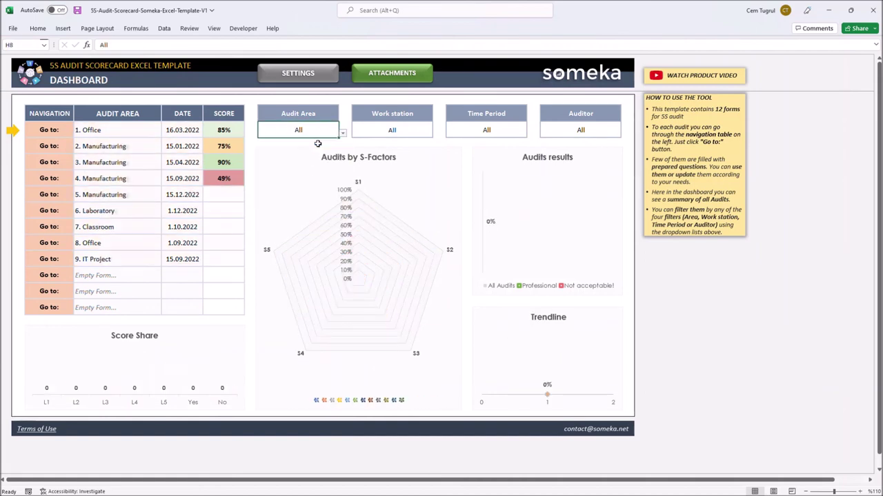
pyautogui.click(437, 133)
pyautogui.click(405, 148)
pyautogui.click(436, 134)
pyautogui.click(338, 141)
pyautogui.click(486, 130)
pyautogui.click(530, 133)
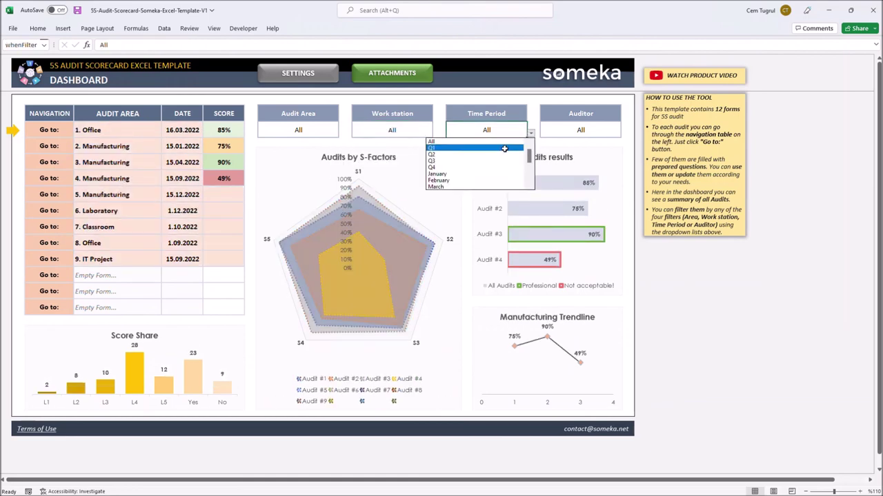
pyautogui.click(455, 155)
pyautogui.click(530, 133)
pyautogui.click(455, 167)
pyautogui.click(530, 133)
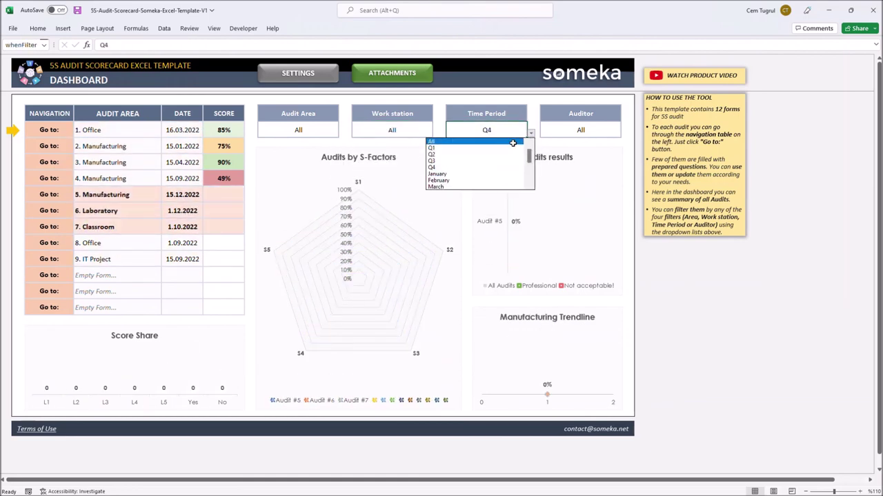
pyautogui.click(455, 141)
pyautogui.click(624, 133)
pyautogui.click(542, 155)
pyautogui.click(624, 133)
pyautogui.click(540, 147)
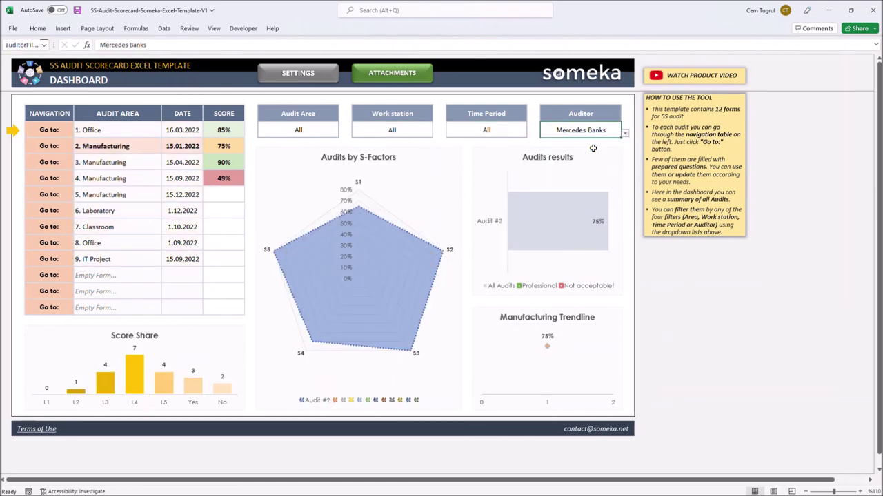
pyautogui.click(624, 133)
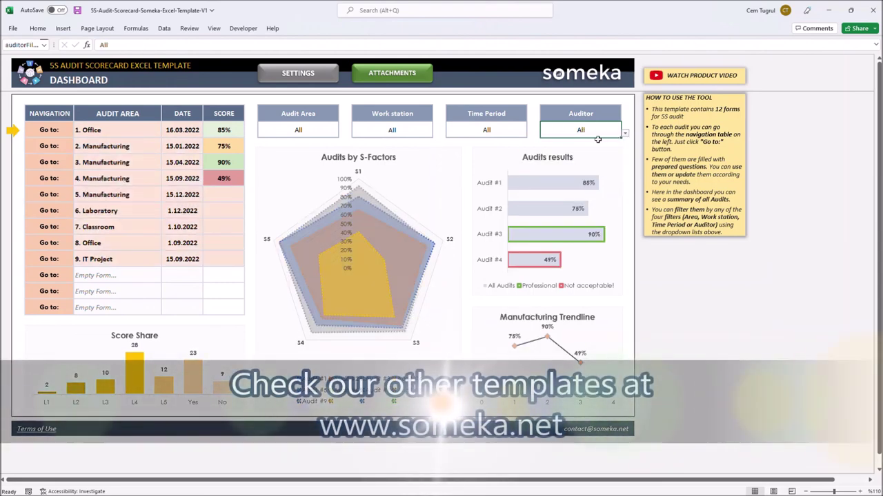